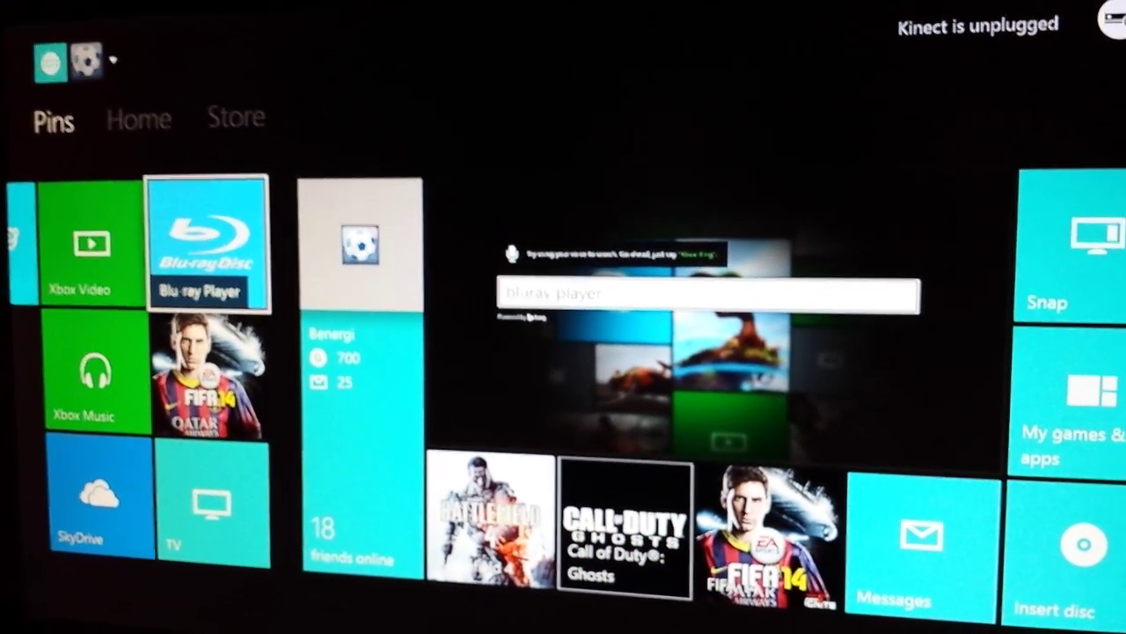
Launch Blu-ray Player from the pinned tiles so the inserted disc starts loading
{"action": "key", "text": "Return"}
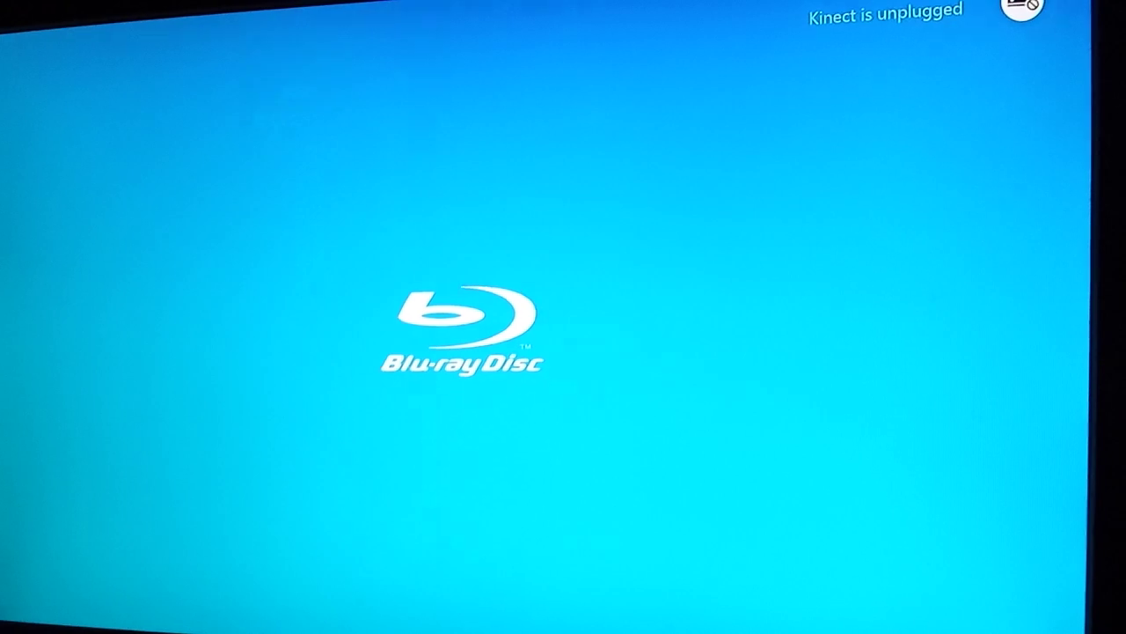